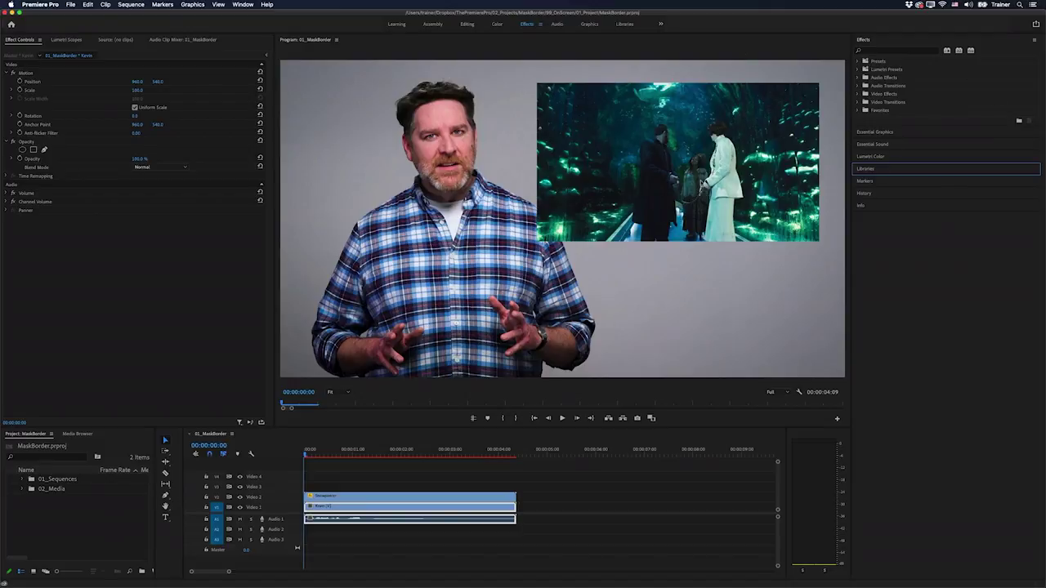
Apply two Alpha Adjust effects to the V2 Snowpiercer clip, found by searching 'alpha adjust'.
left_click(407, 499)
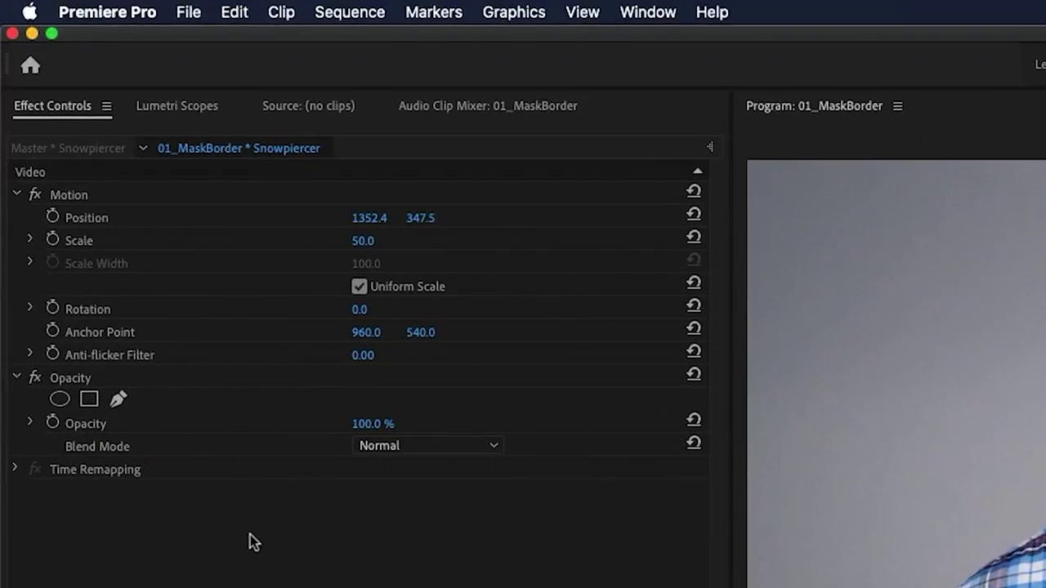
left_click(70, 380)
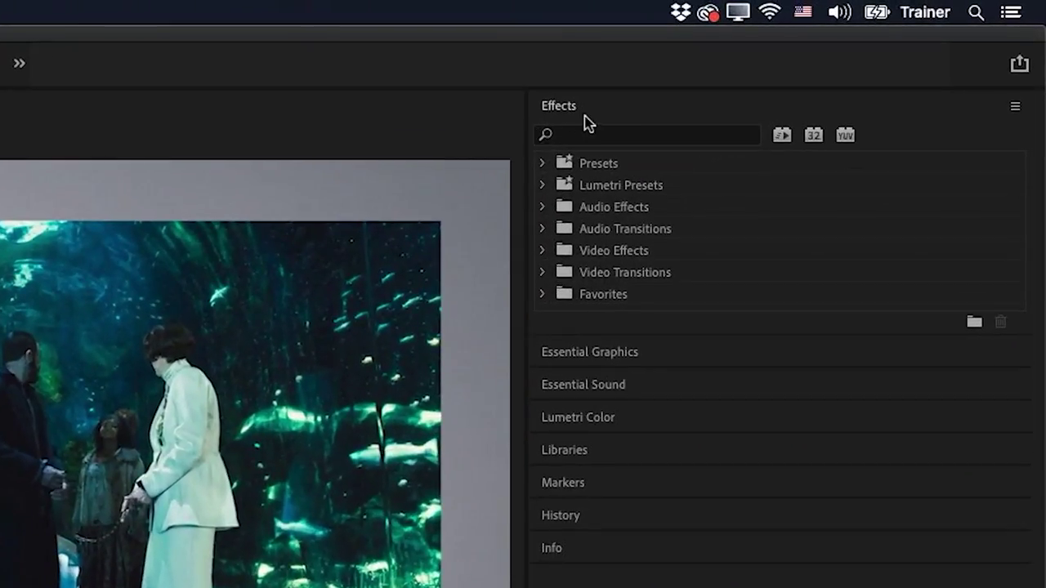
left_click(880, 52)
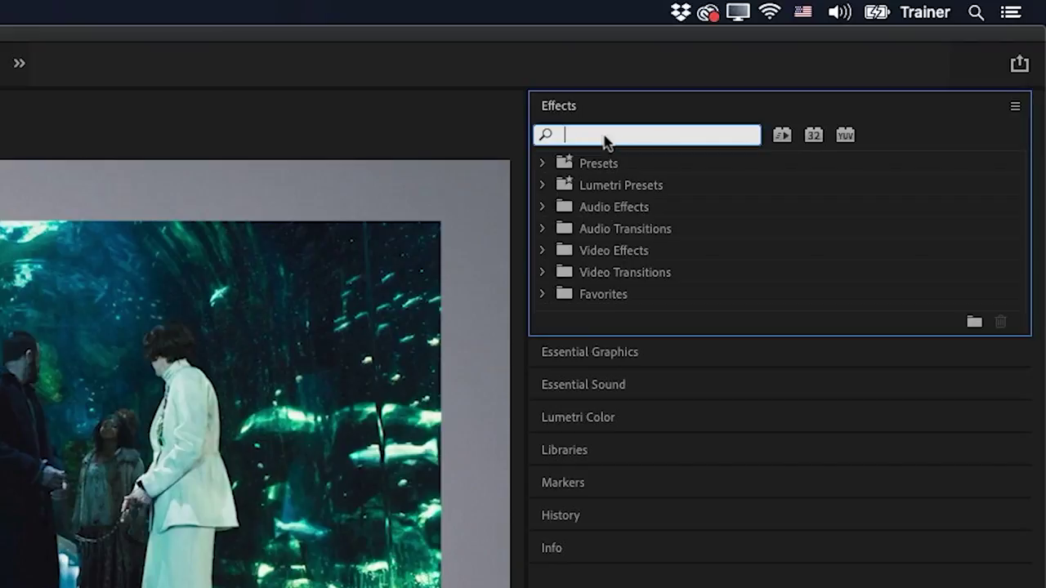
type("alpha adjust")
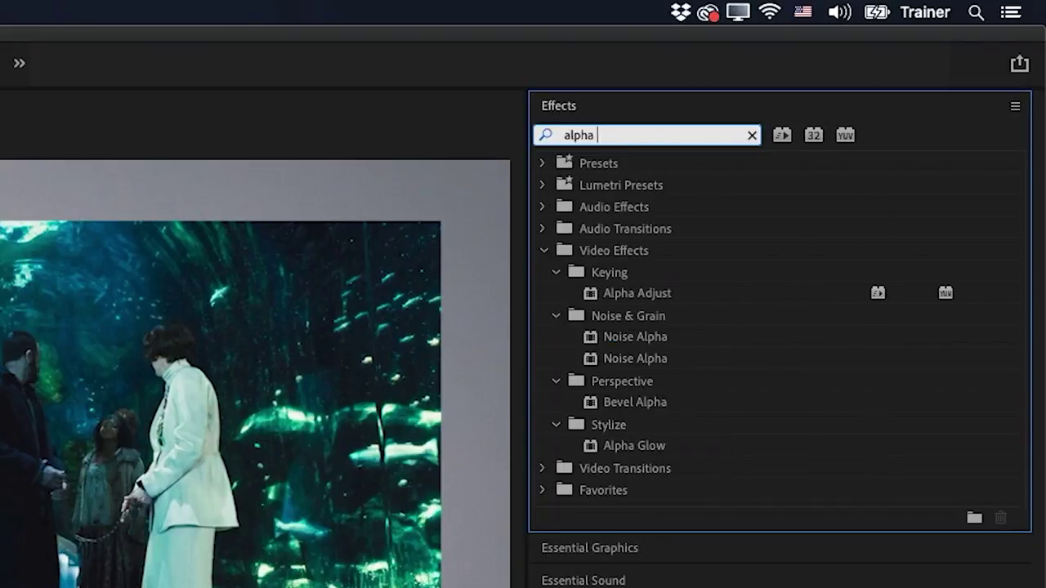
double_click(662, 294)
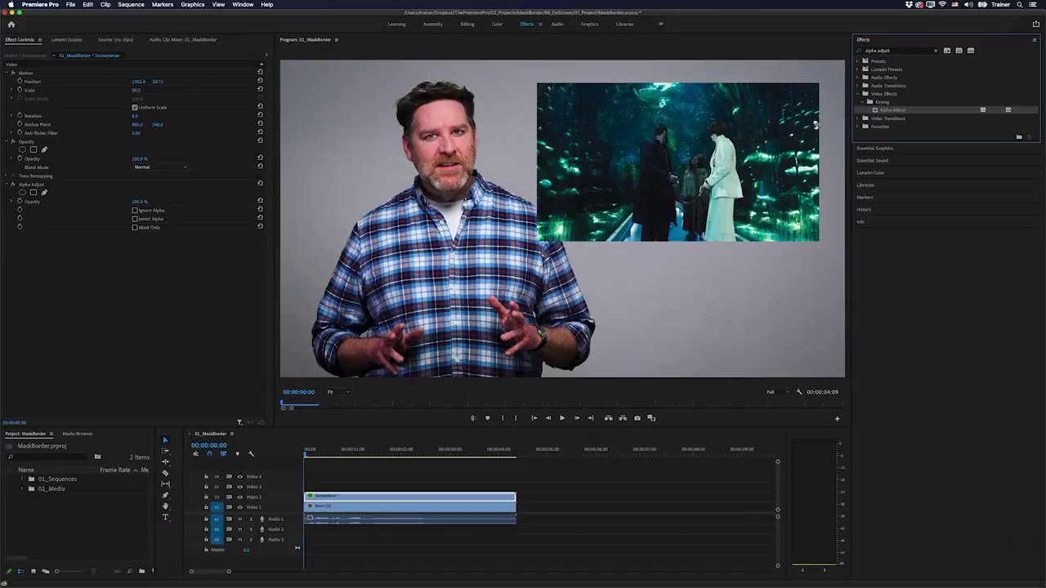
left_click_drag(816, 124, 201, 289)
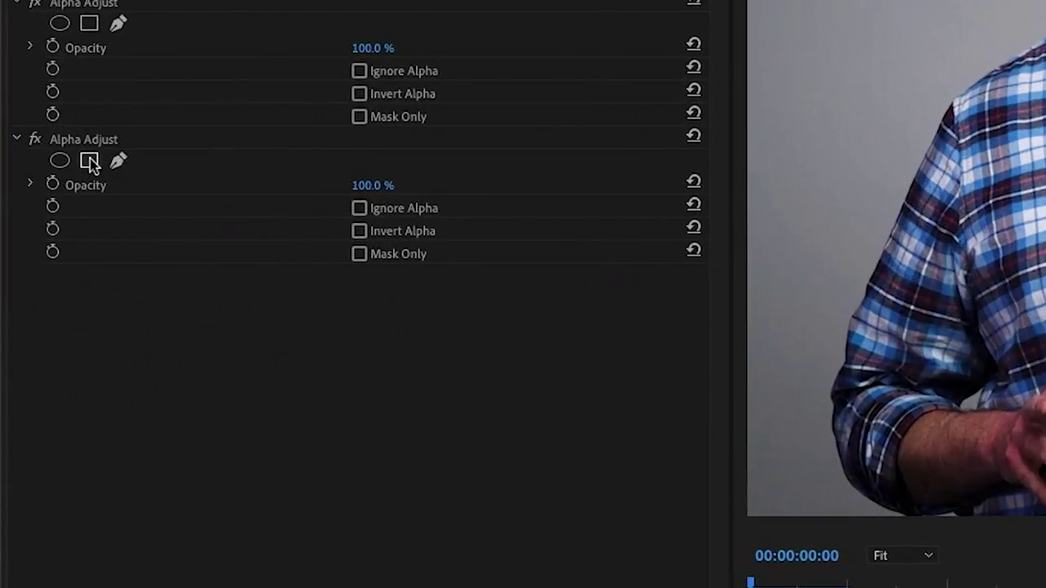
Add a rectangular Mask (1) to the second Alpha Adjust effect.
left_click(90, 160)
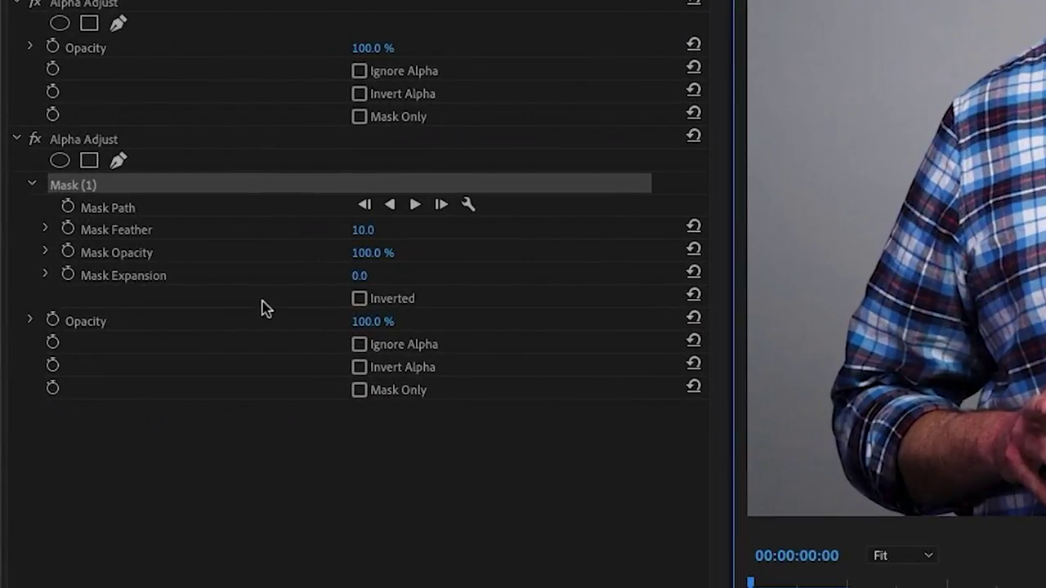
Enable Invert Alpha and mask Inverted, scale the inset from 50 to 77, and set Mask Feather to 0.
left_click(359, 368)
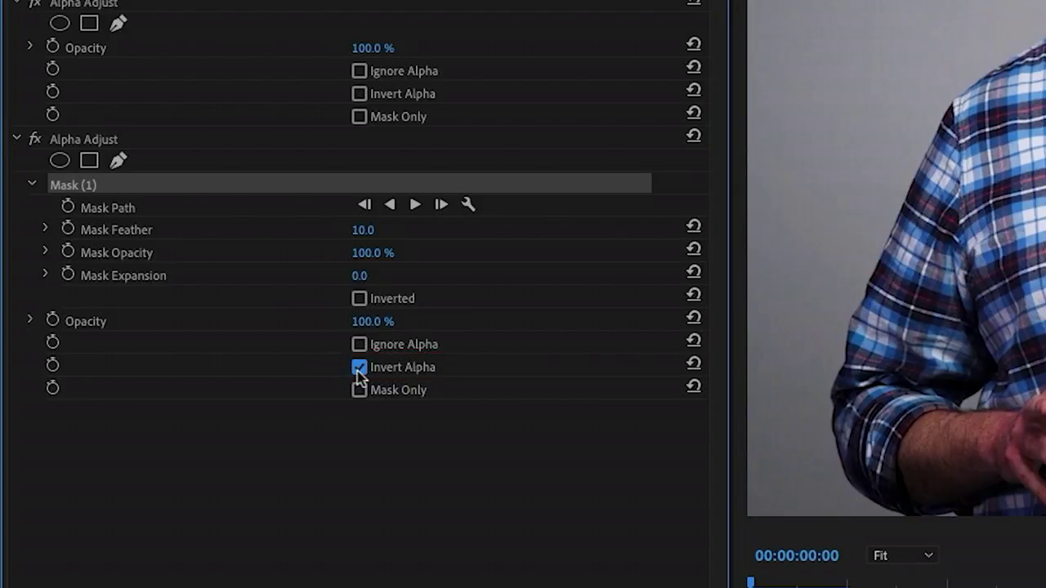
left_click(362, 300)
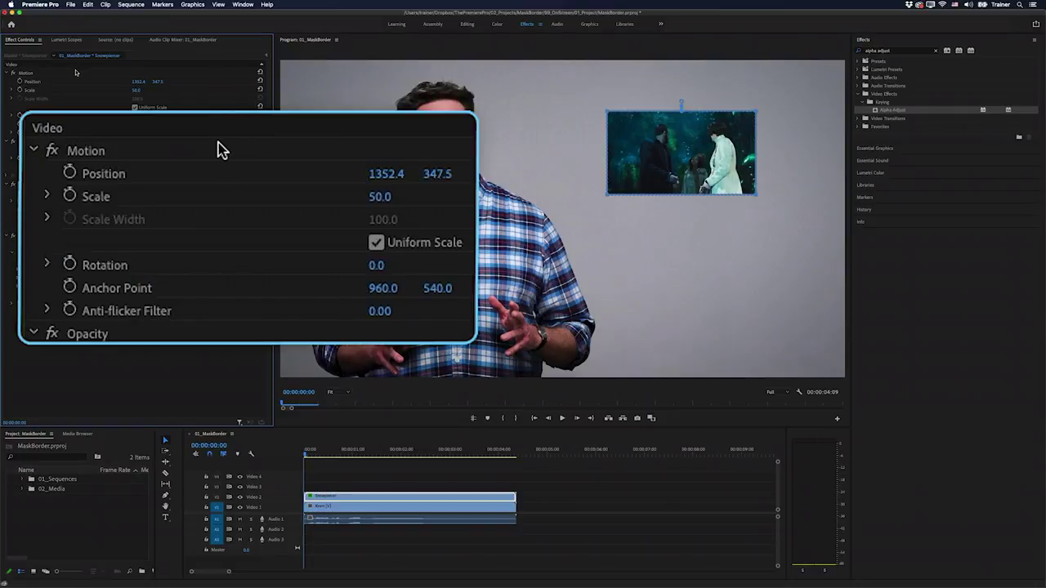
left_click(75, 72)
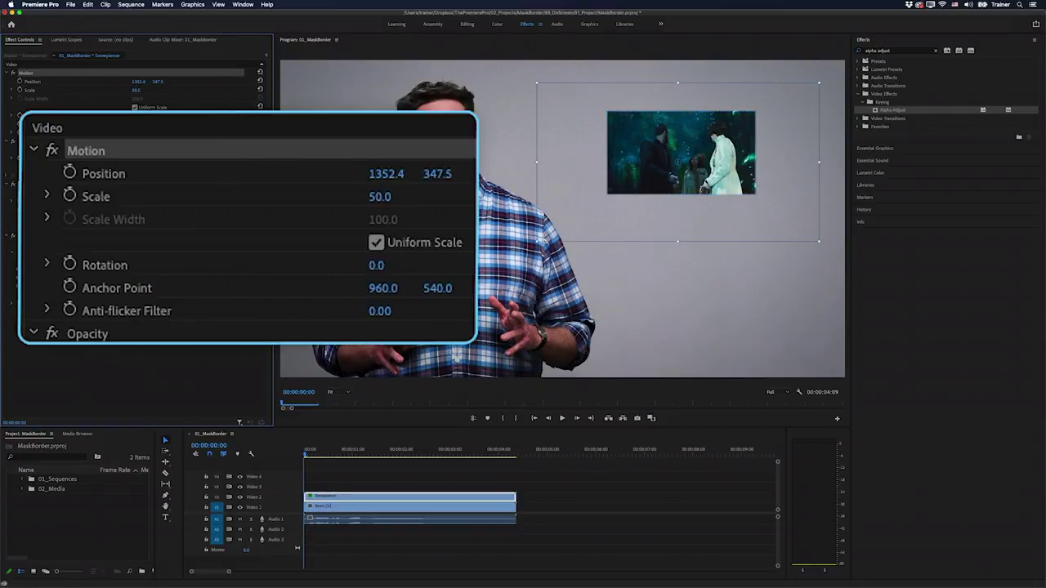
mouse_move(138, 90)
left_mouse_down()
mouse_move(152, 90)
mouse_move(141, 81)
left_mouse_up()
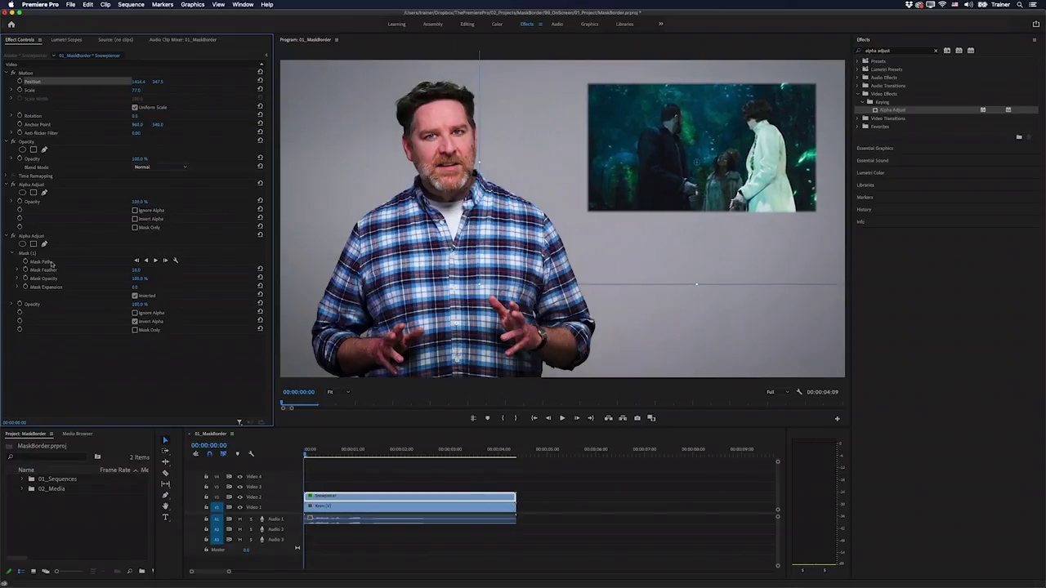
left_click(397, 369)
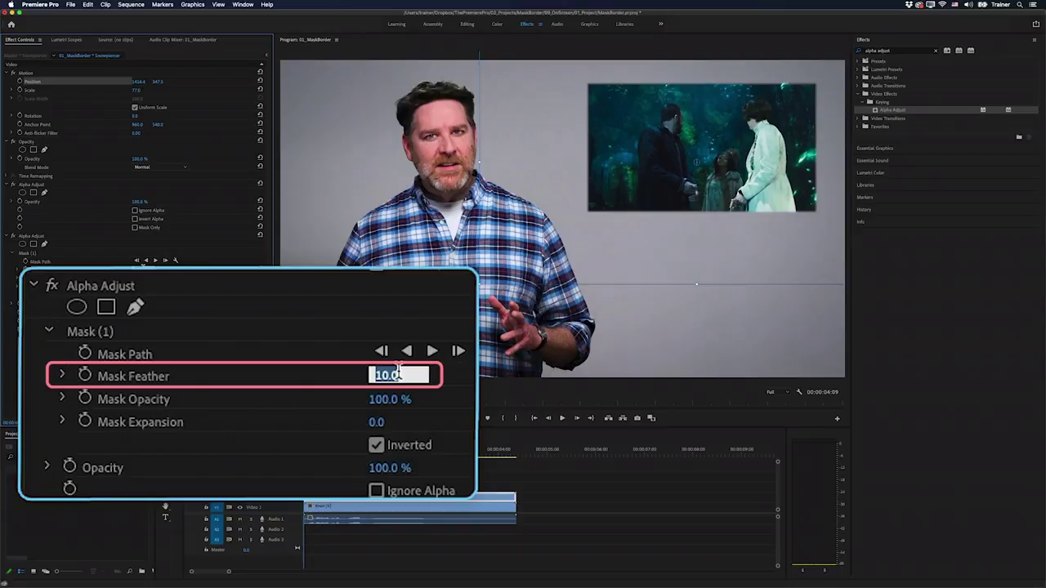
type("0")
key("Return")
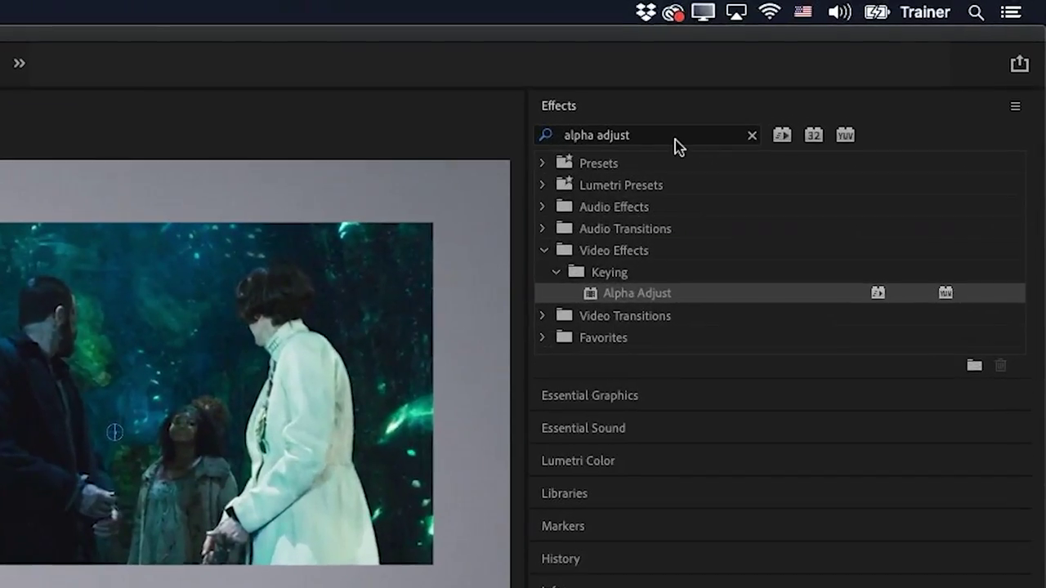
Search 'paint bucket' and apply Paint Bucket below the Alpha Adjust effects.
left_click(907, 52)
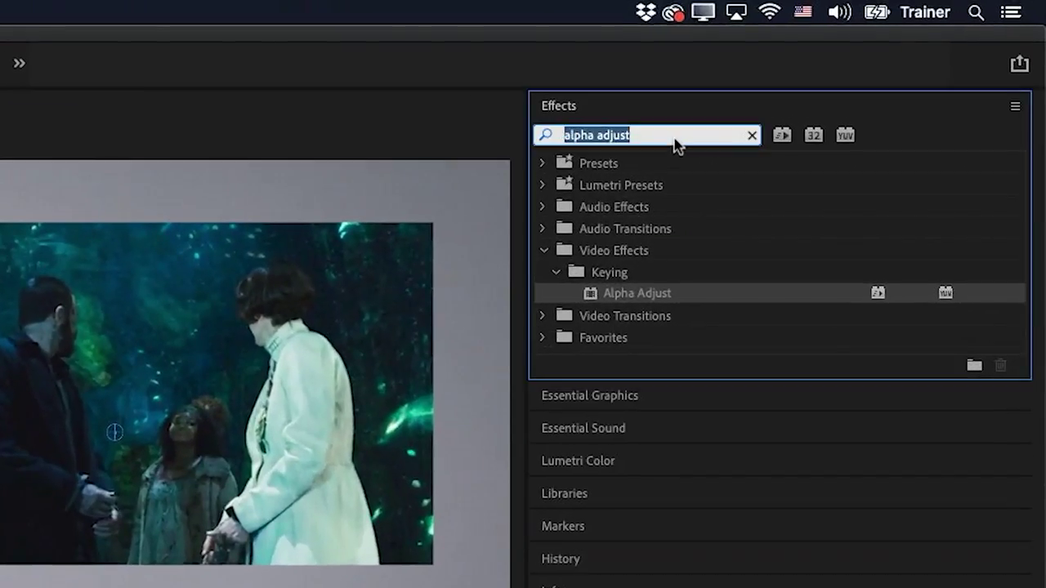
type("paint bucket")
left_click(658, 301)
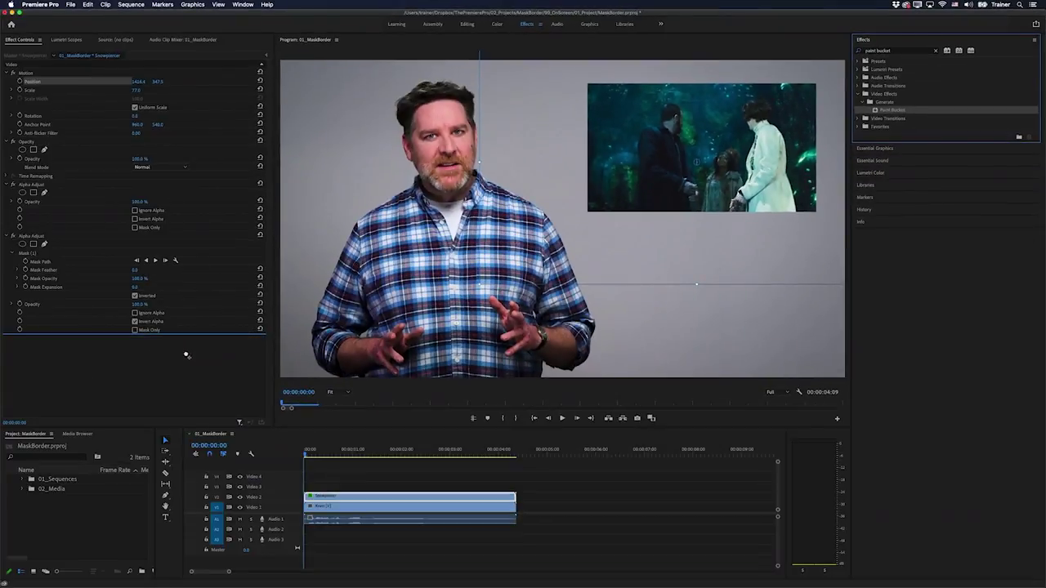
left_click_drag(187, 356, 187, 356)
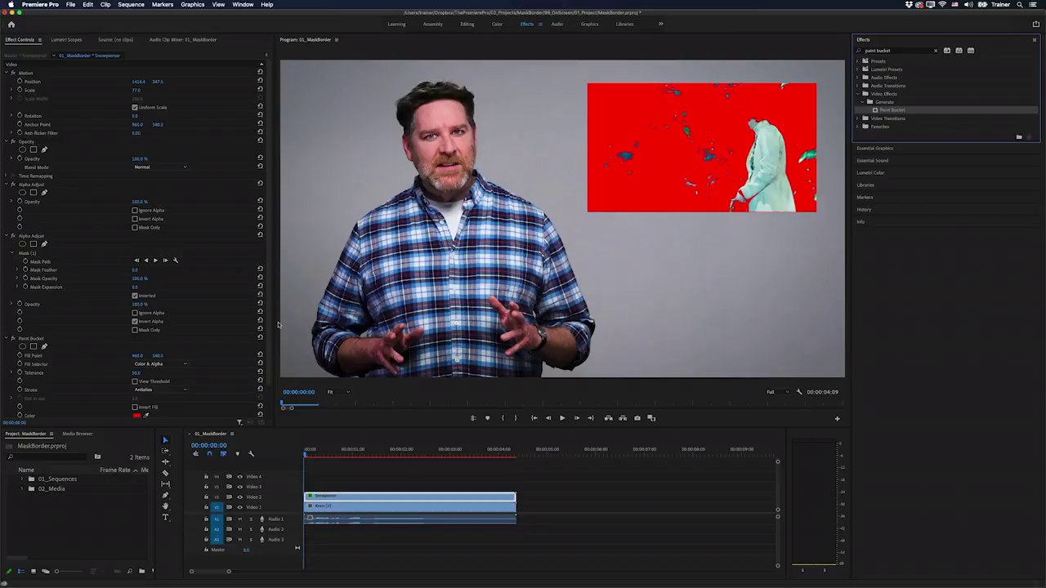
scroll(236, 340, "down", 2)
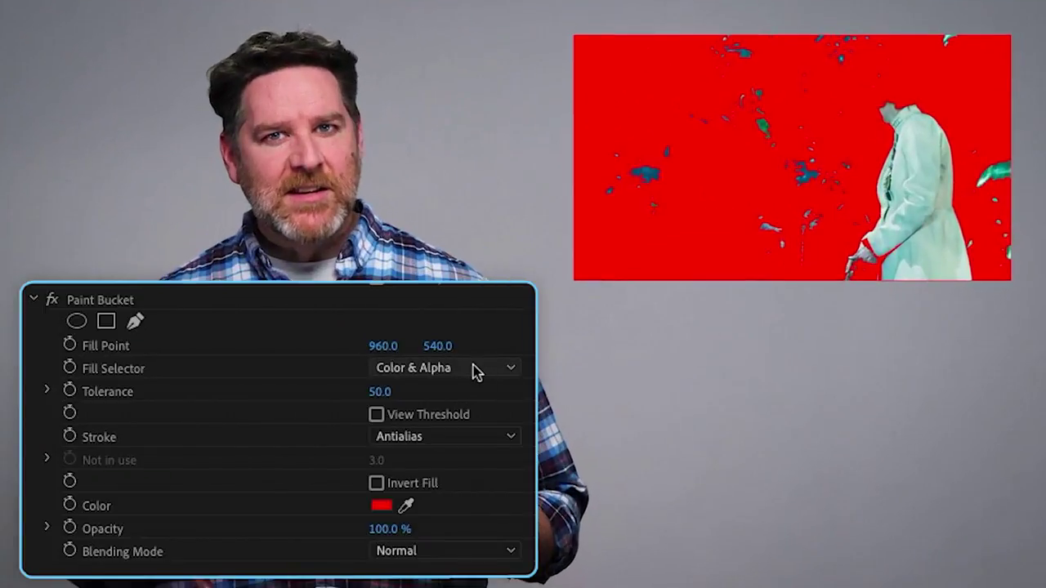
Set Paint Bucket to fill by alpha channel with a Stroke outline 17 wide, coloured white.
left_click(476, 369)
left_click(463, 489)
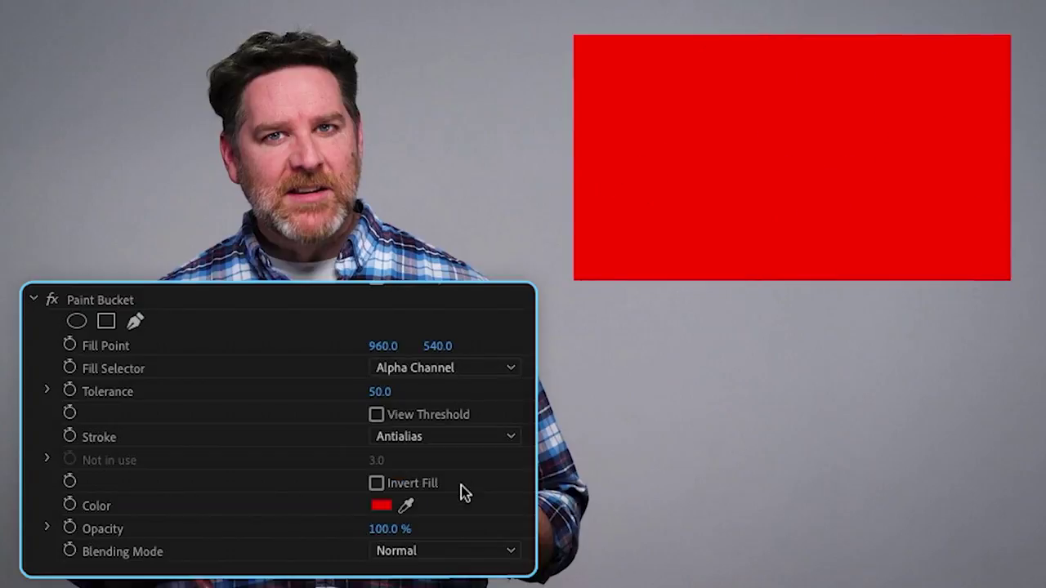
left_click(421, 441)
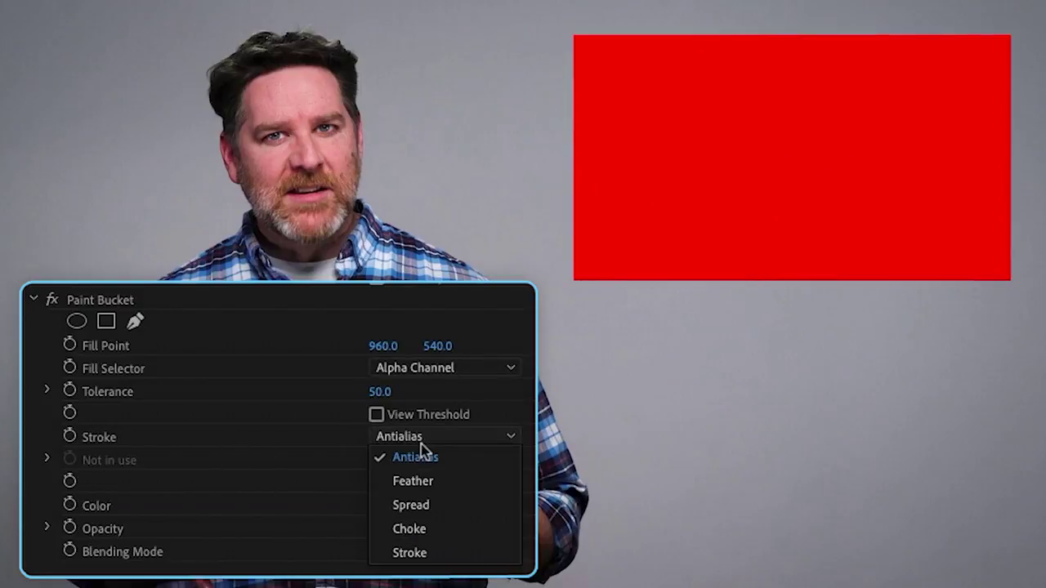
left_click(442, 551)
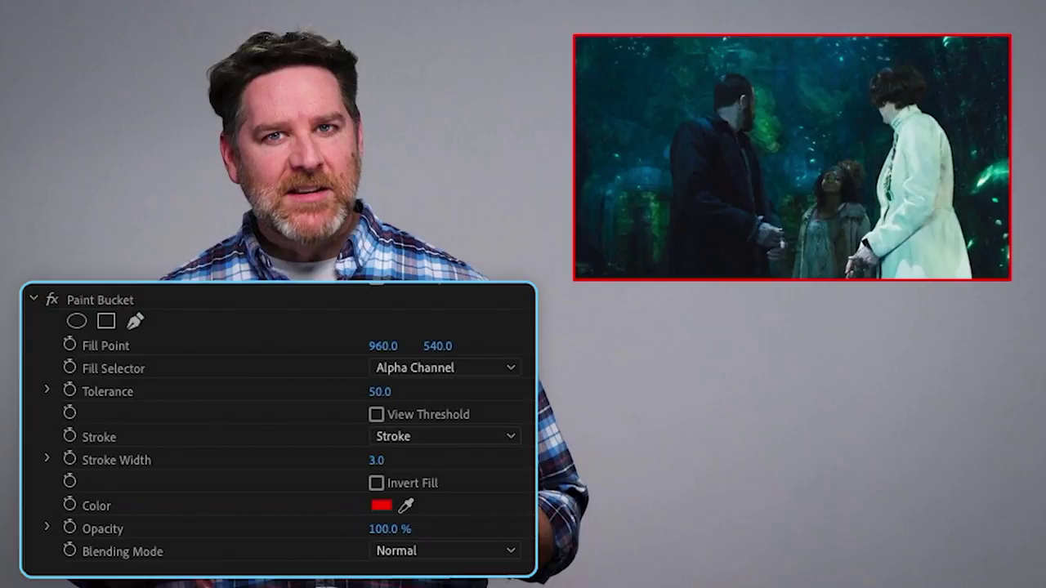
left_click_drag(377, 460, 398, 461)
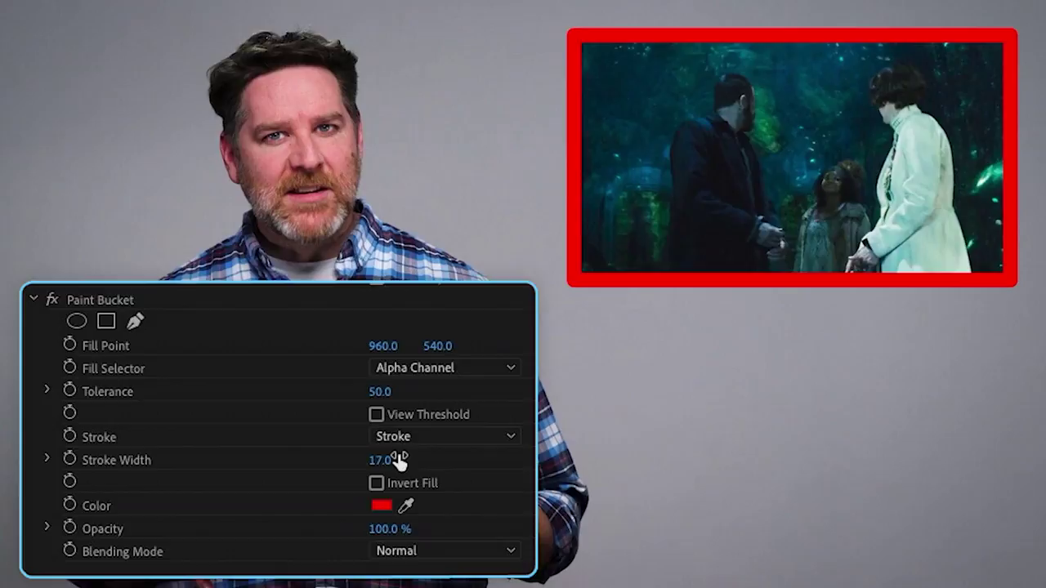
left_click(386, 506)
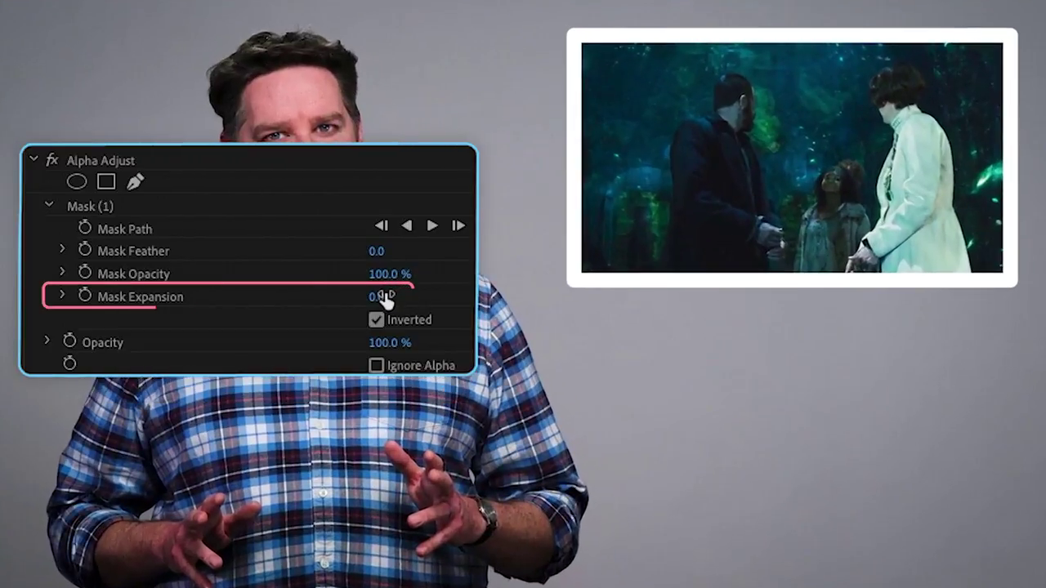
left_click_drag(385, 299, 425, 299)
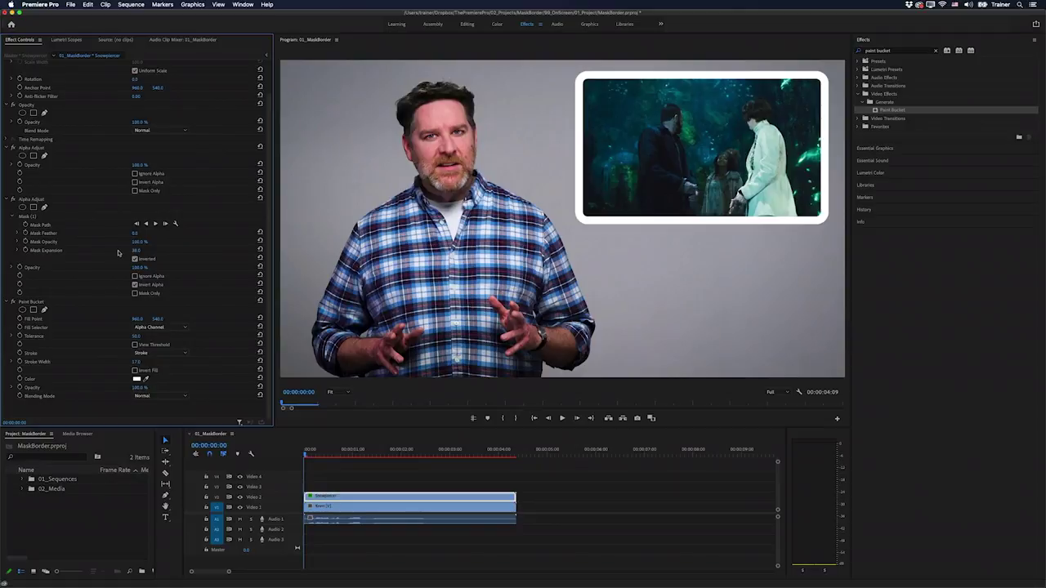
left_click_drag(139, 250, 114, 250)
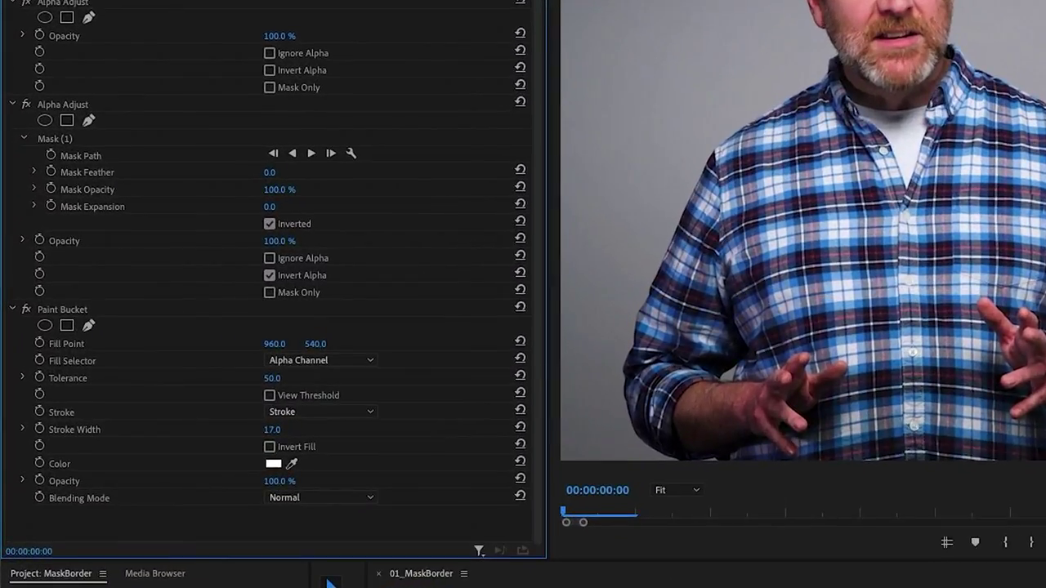
Copy and paste the Paint Bucket effect to make a duplicate.
left_click(88, 314)
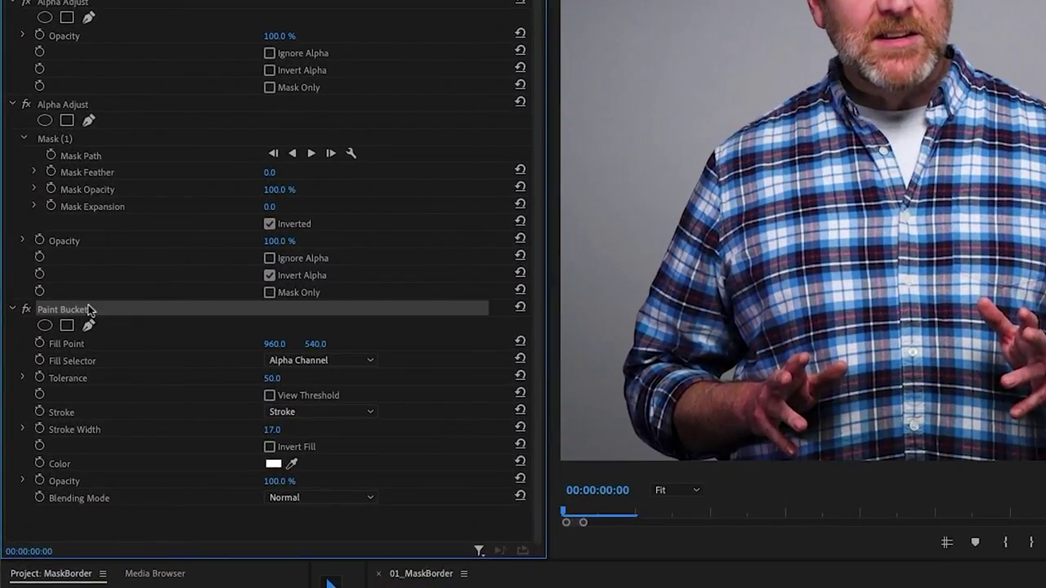
right_click(90, 309)
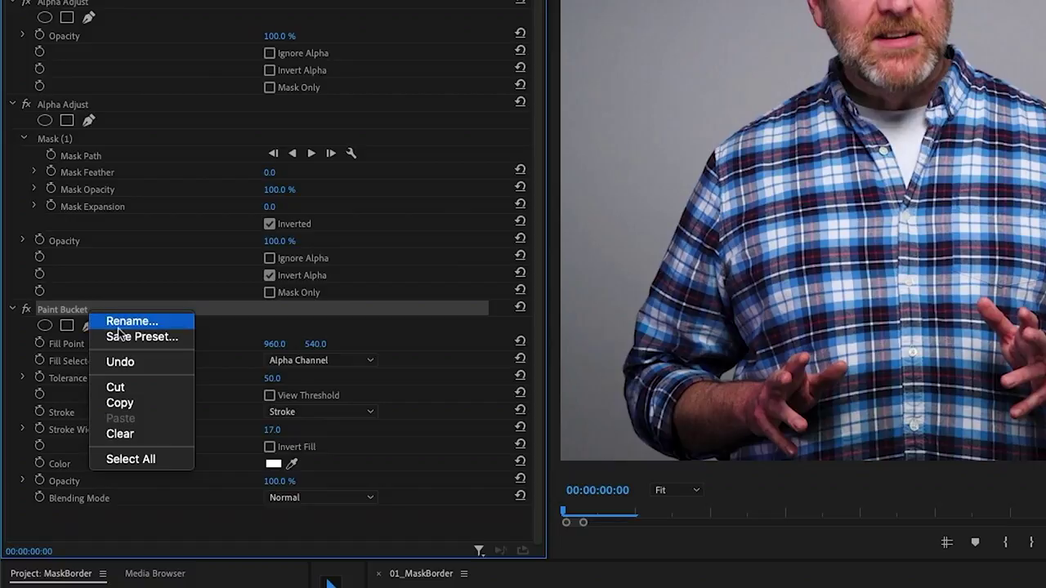
left_click(150, 403)
right_click(117, 308)
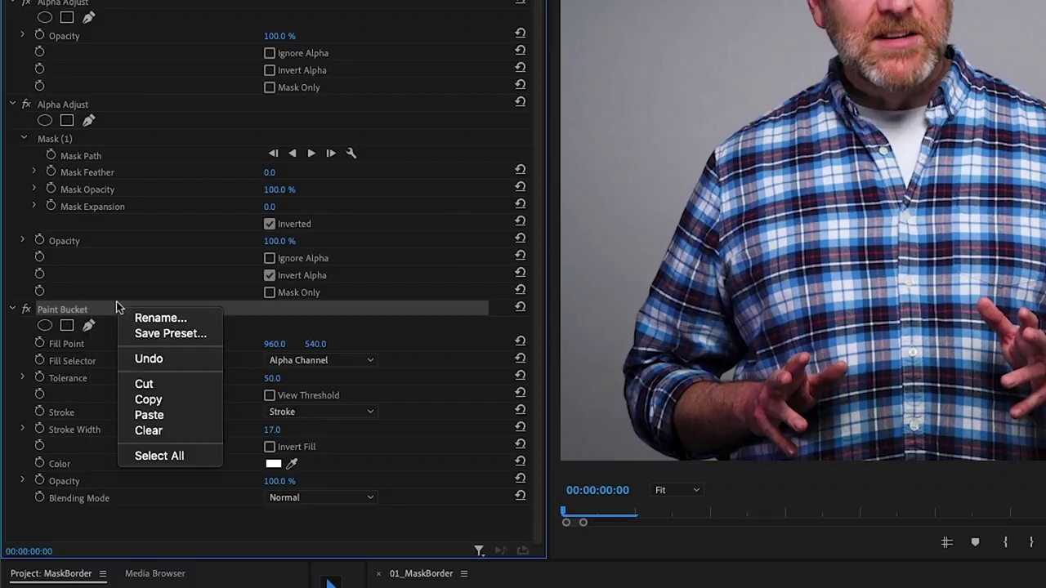
left_click(165, 415)
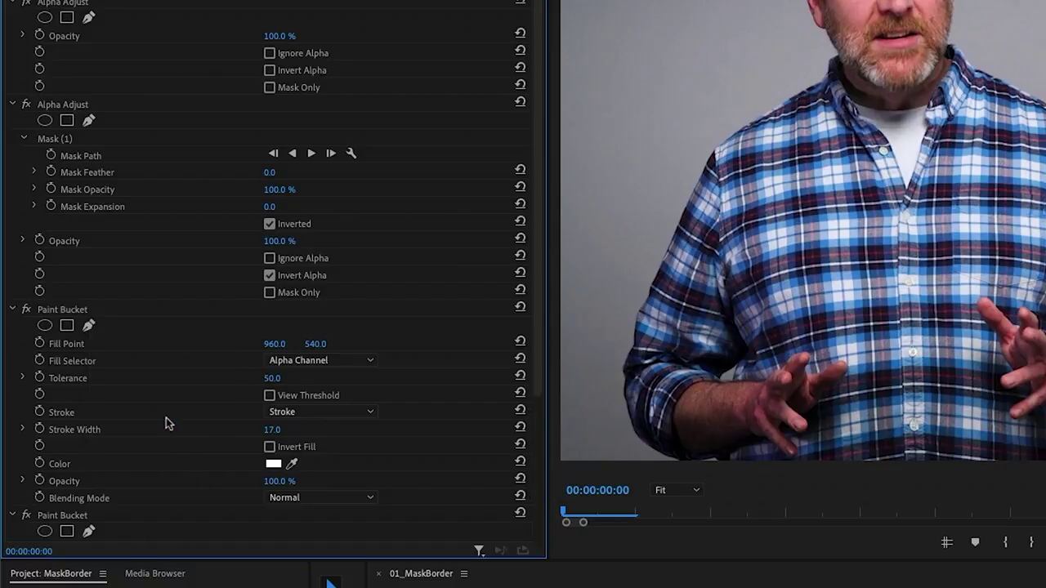
Rename the duplicate Paint Bucket to 'Straight Edges'.
scroll(166, 417, "down", 4)
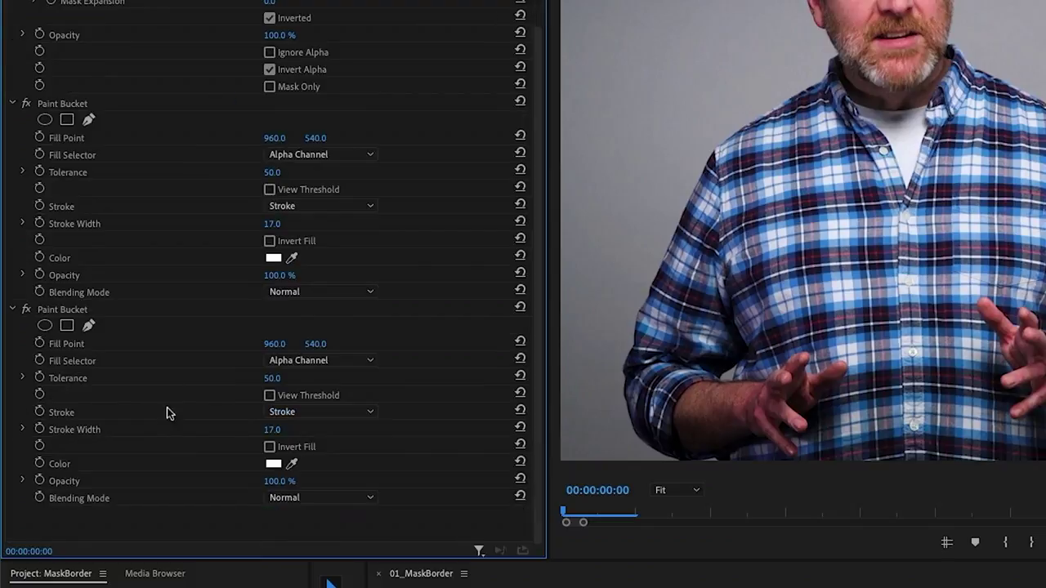
right_click(104, 309)
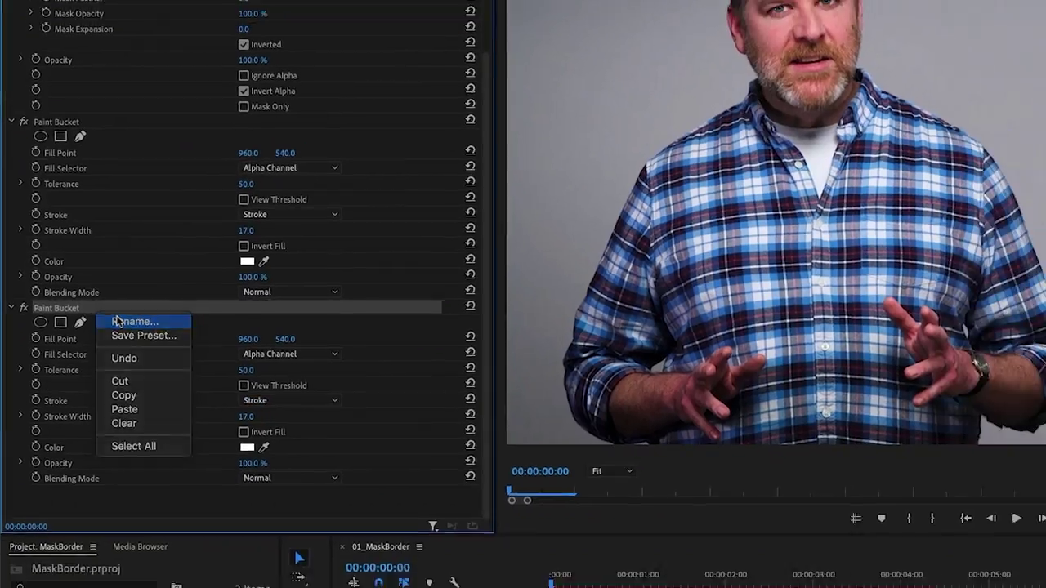
left_click(131, 324)
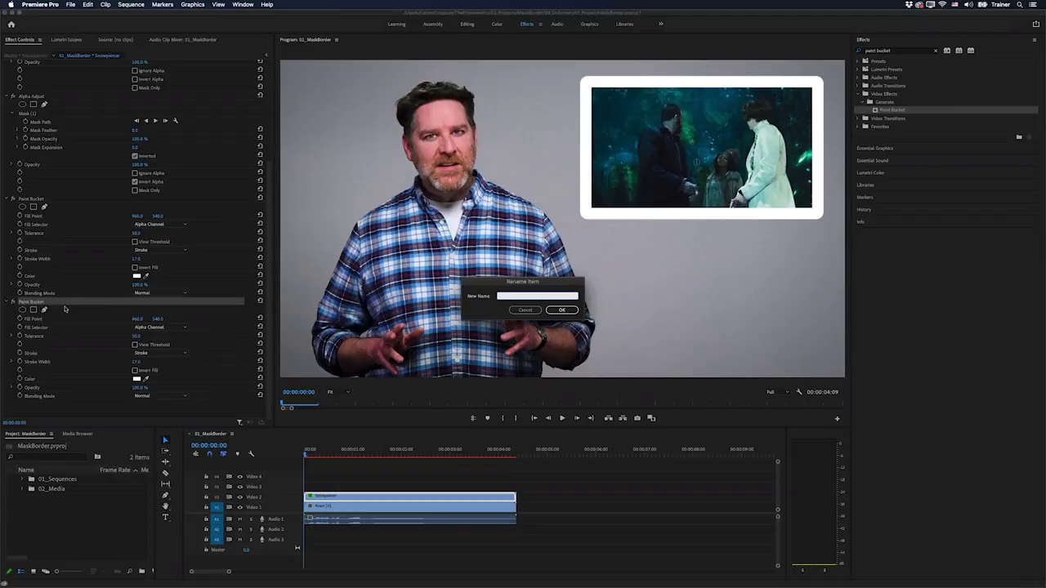
type("Straight Edges")
Confirm the 'Straight Edges' name, then set Stroke to Choke, Spread Radius 40, Blending Mode Stencil Alpha.
left_click(562, 310)
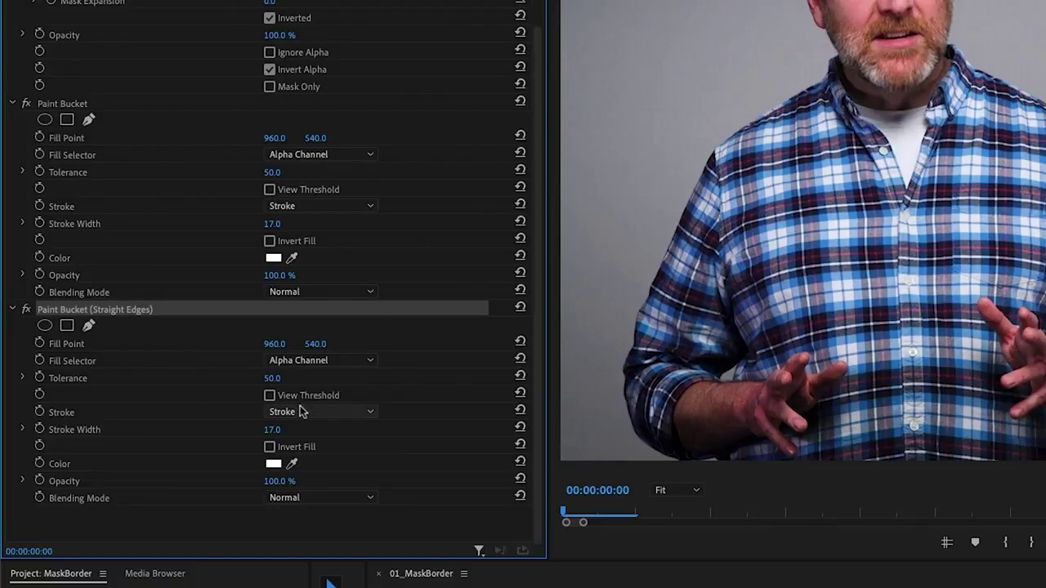
left_click(301, 411)
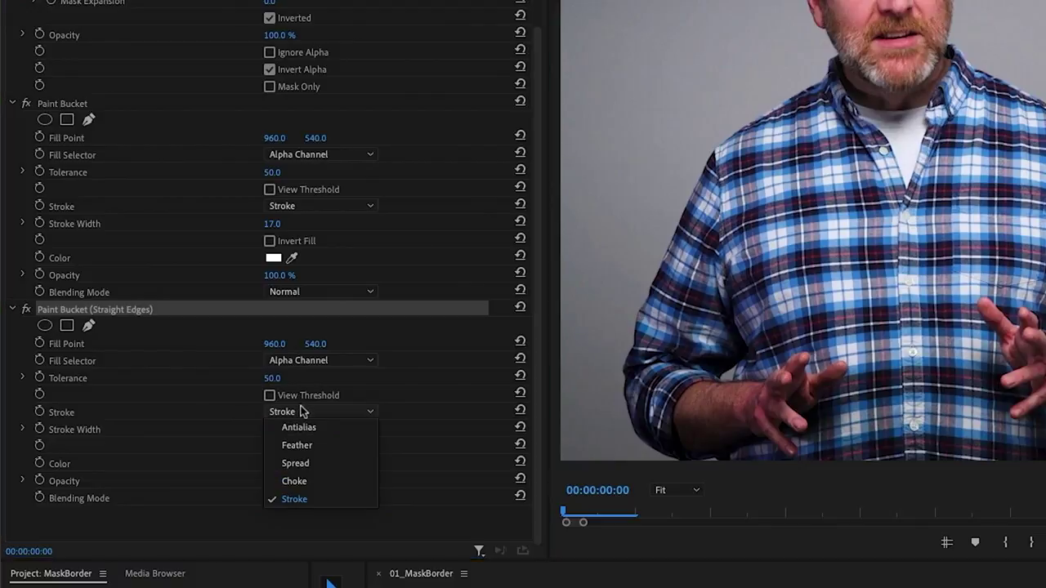
left_click(313, 476)
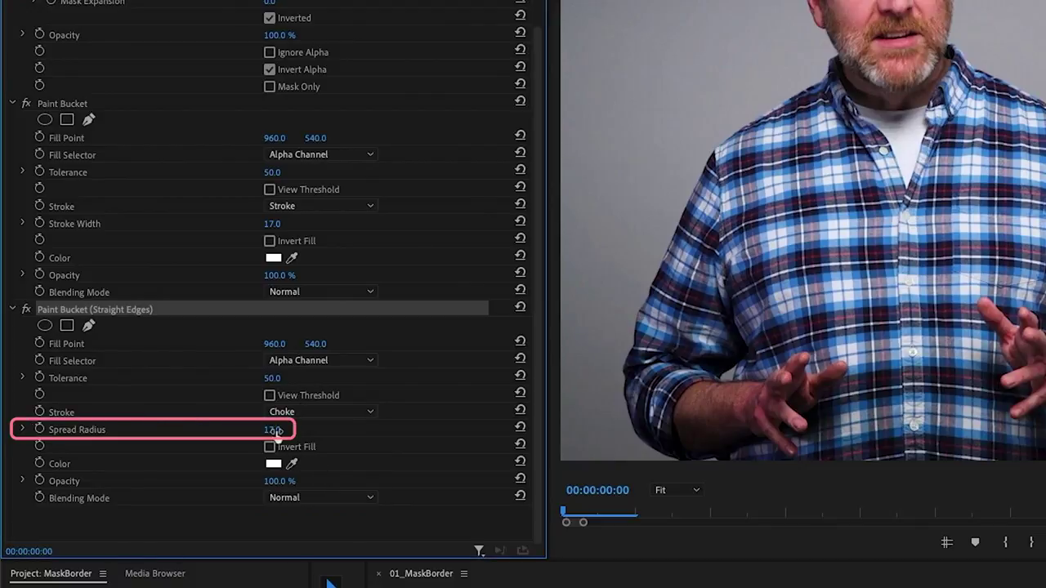
left_click_drag(276, 432, 285, 432)
left_click(344, 500)
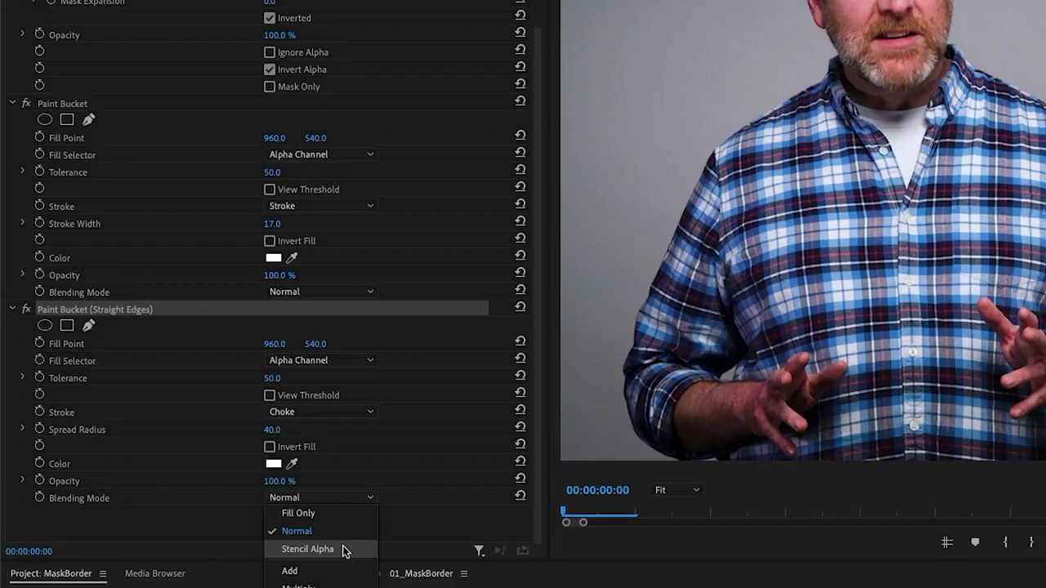
left_click(343, 549)
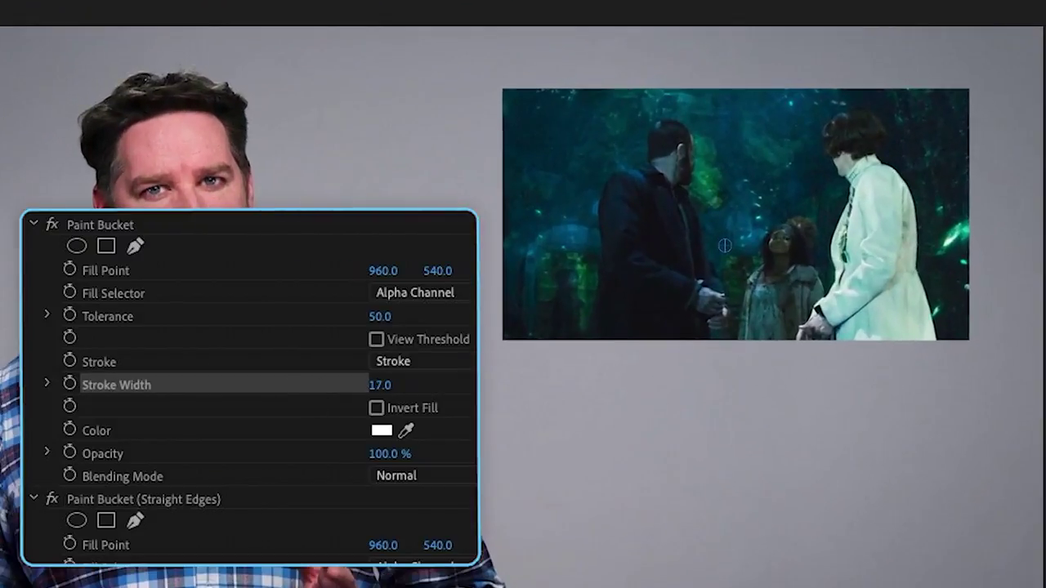
Raise the first Paint Bucket's Stroke Width to about 37 for a thicker white border.
left_click_drag(380, 385, 398, 386)
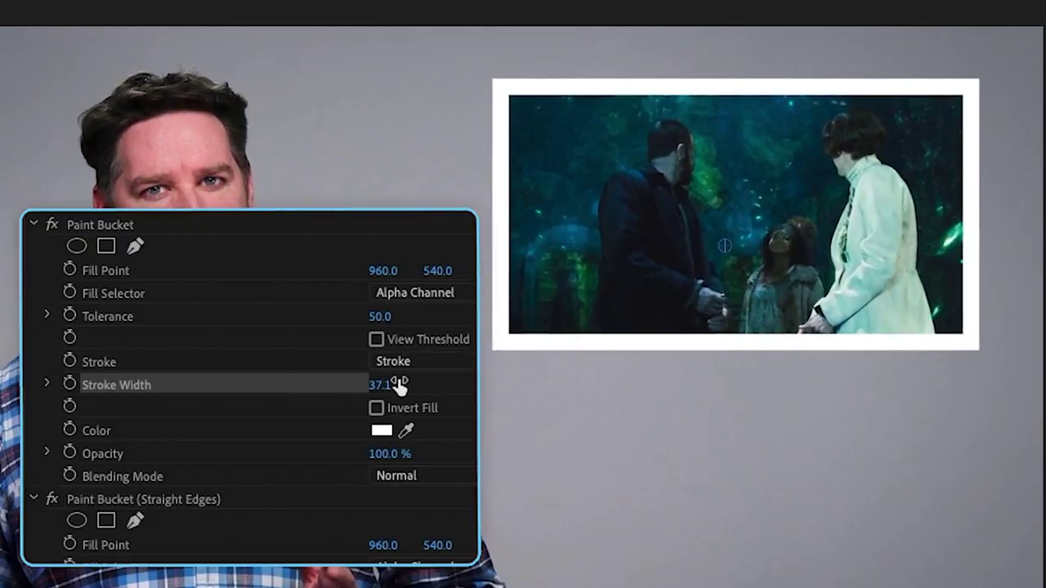